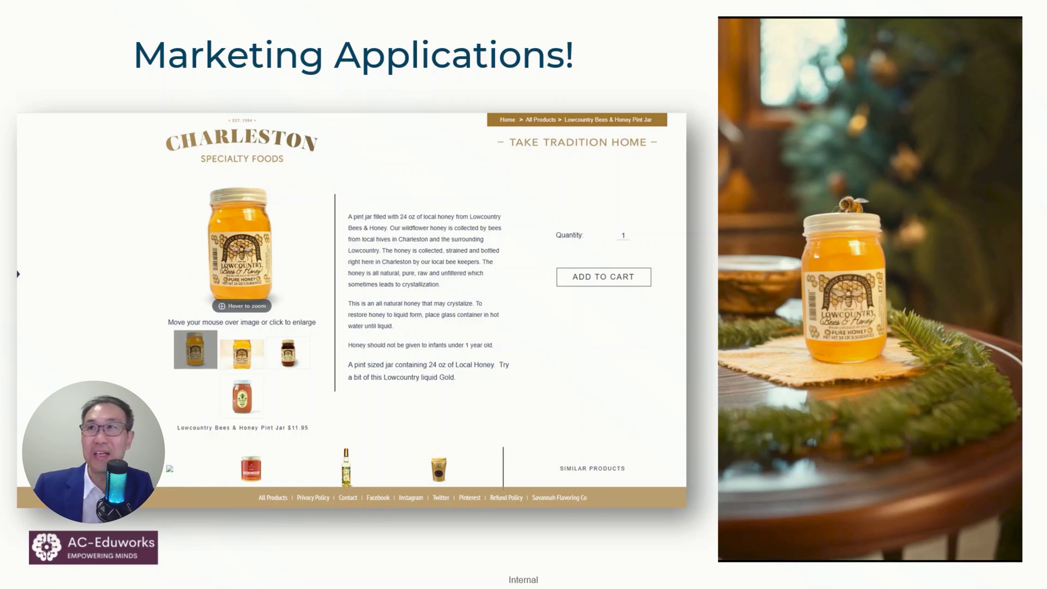
Step: Let the embedded honey jar video on the Marketing Applications slide play through
mouse_move(824, 551)
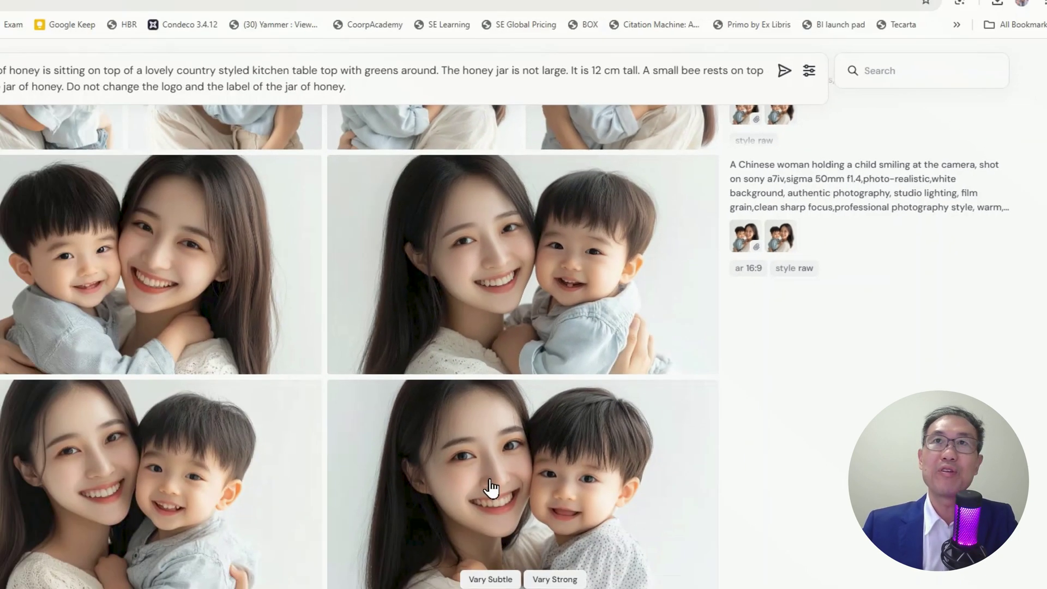
Step: Scroll back past the mother-and-child and kitchen-counter images to the lemonade apron generations
scroll(489, 487, up, 3)
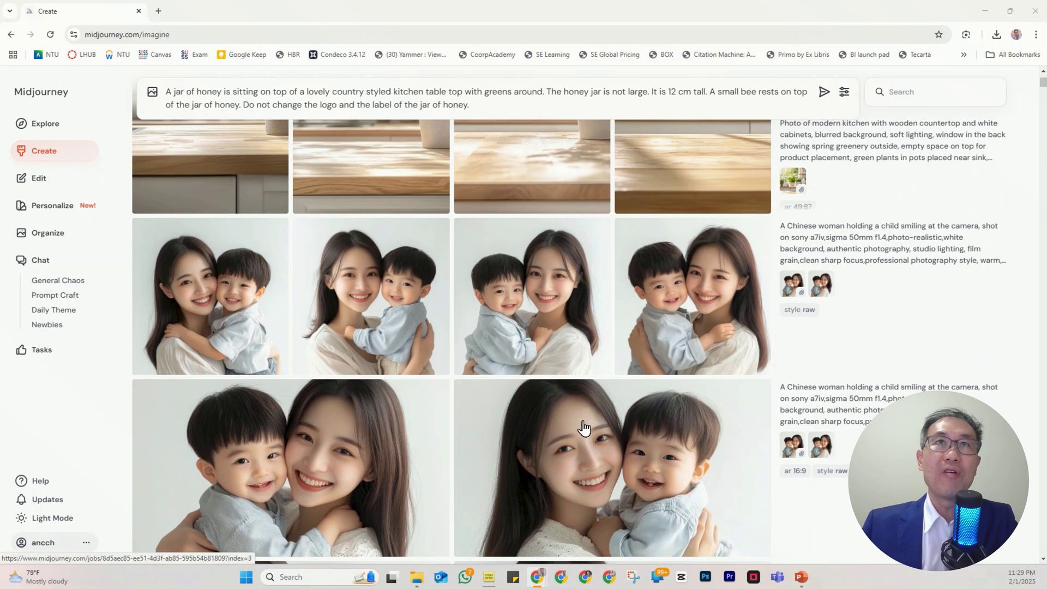
scroll(583, 428, up, 4)
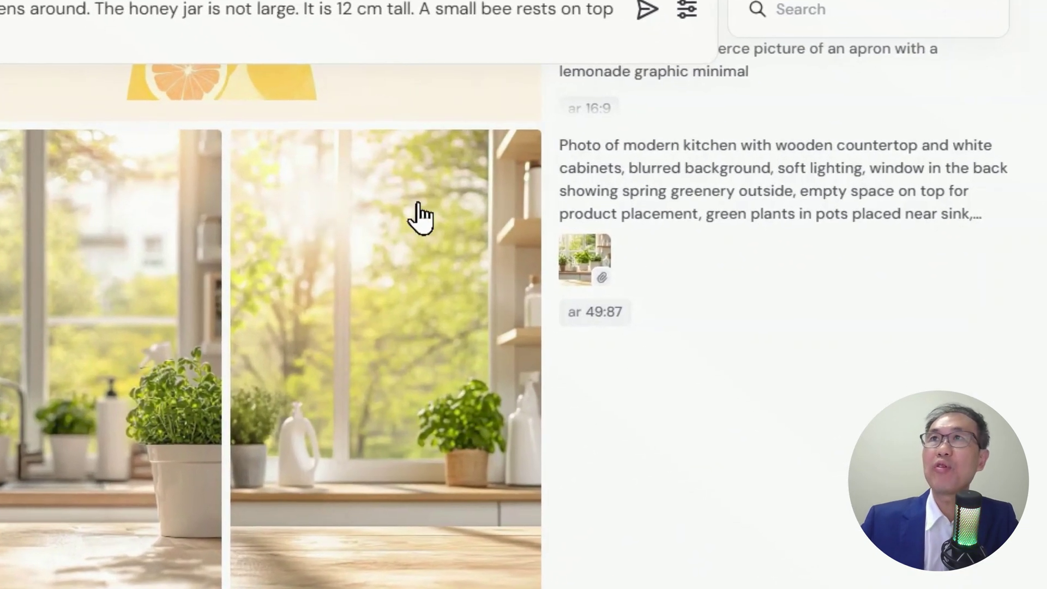
mouse_move(791, 173)
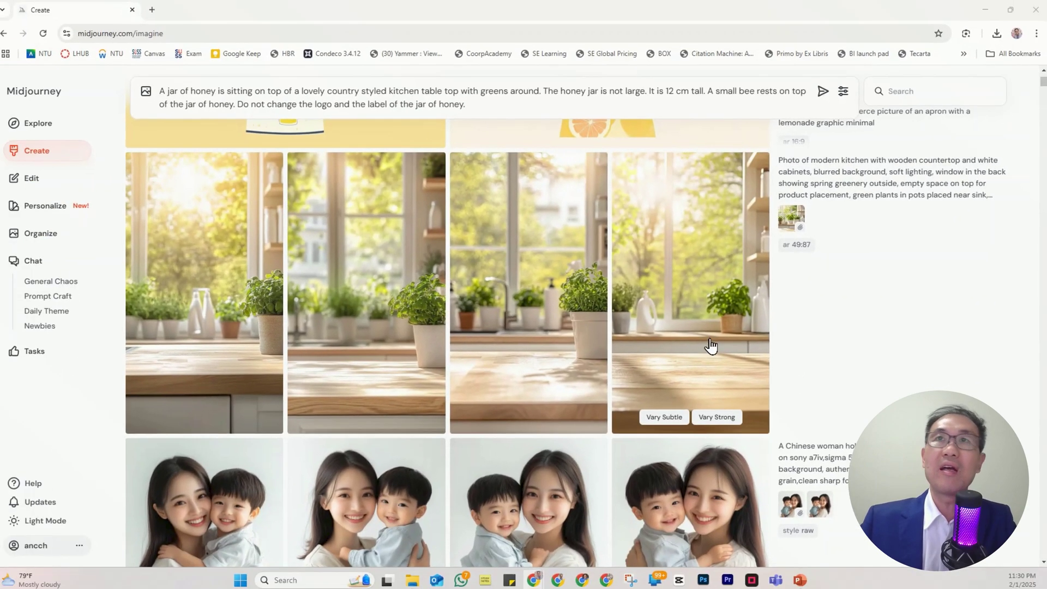
scroll(714, 349, up, 1)
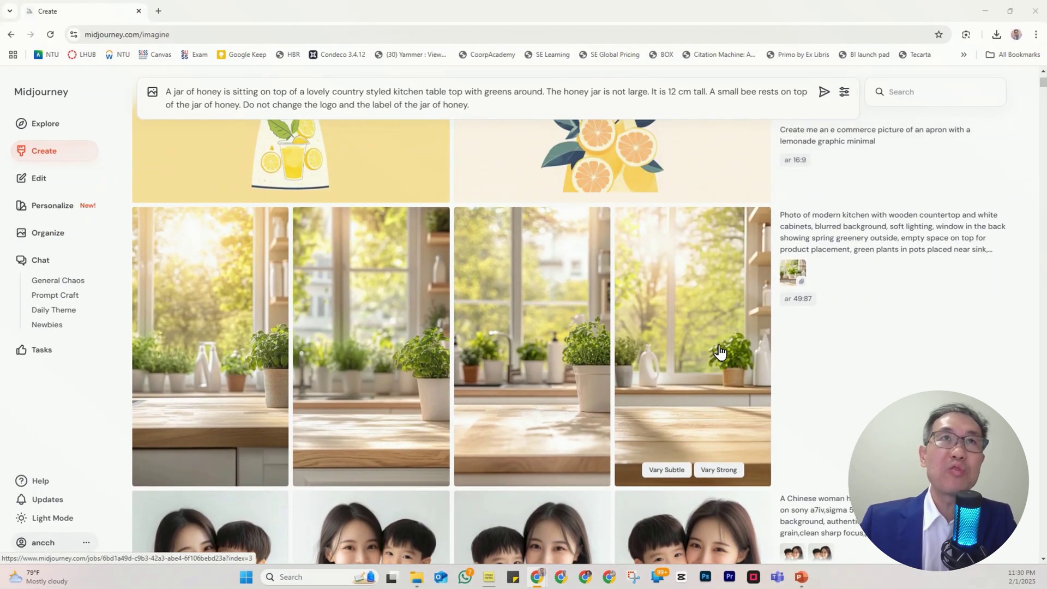
scroll(720, 352, up, 4)
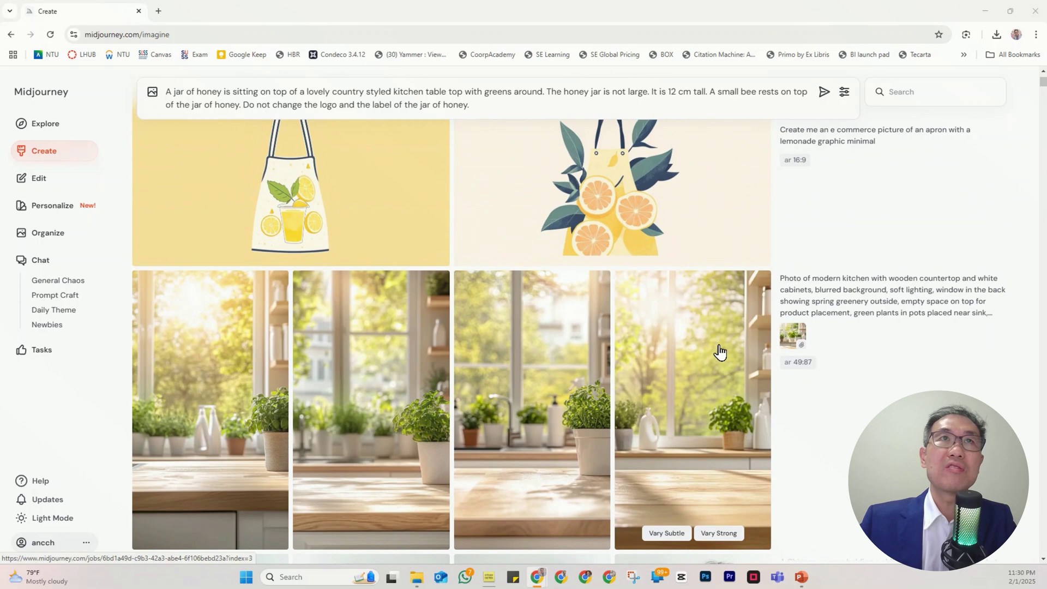
scroll(719, 353, up, 2)
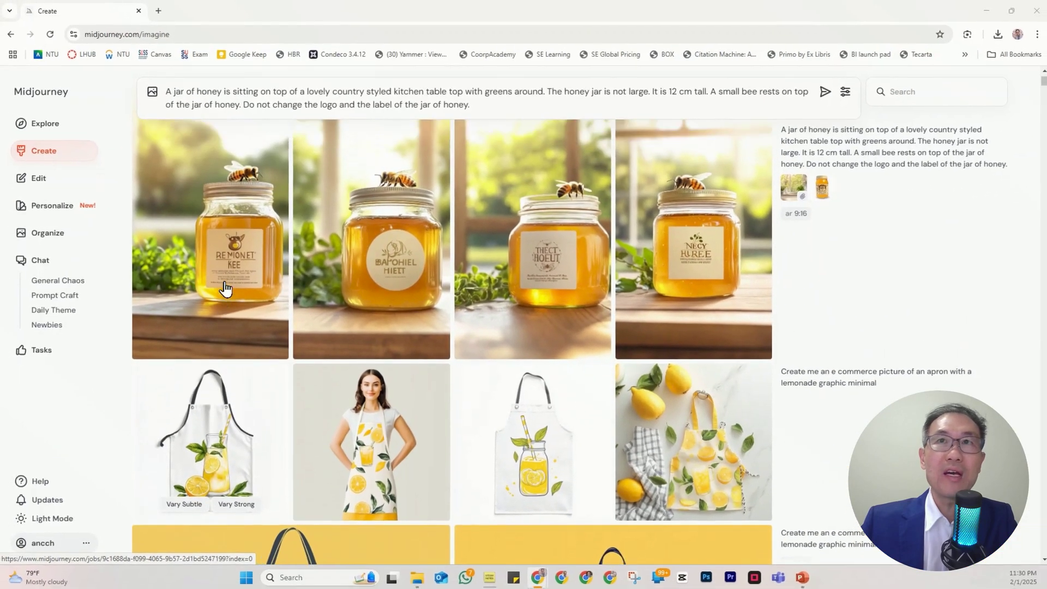
Step: Inspect both sets of 9:16 honey jar images with a bee on the lid, including the iw 3 set
scroll(225, 289, up, 2)
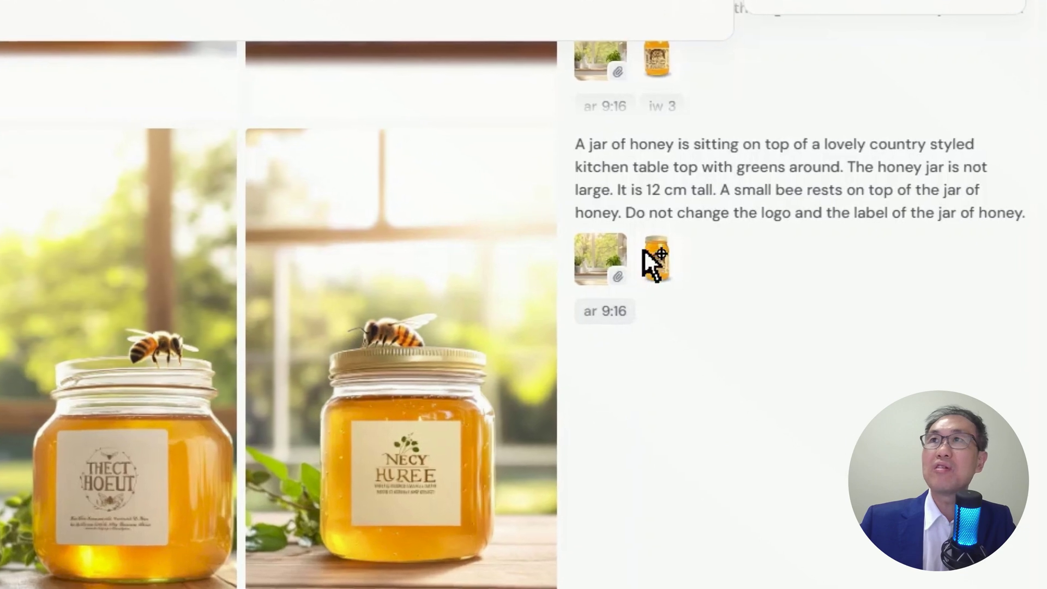
mouse_move(797, 234)
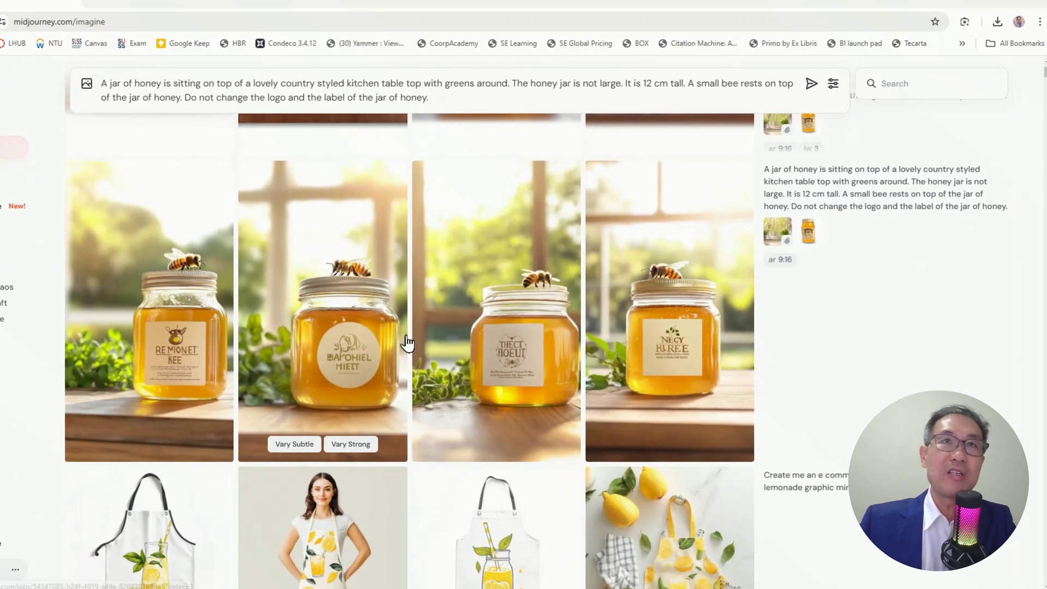
scroll(406, 340, up, 3)
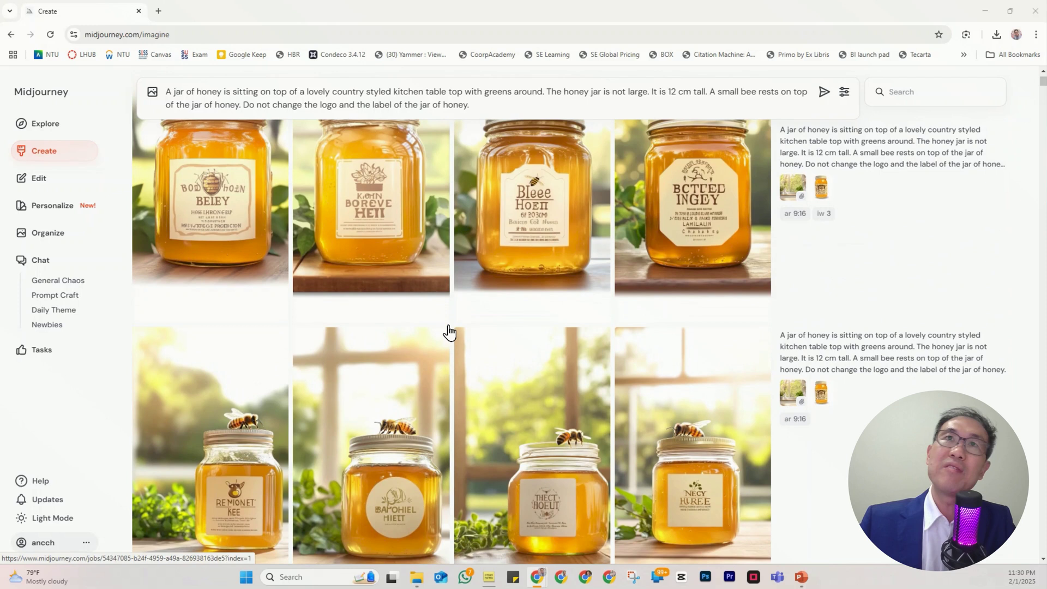
scroll(448, 327, up, 1)
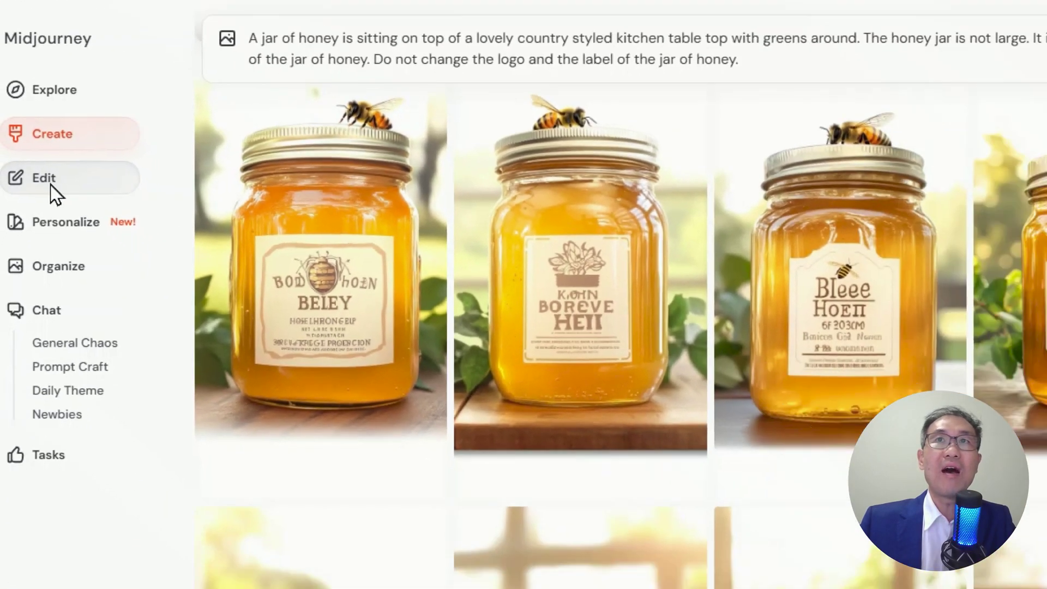
Step: Load the honey jar image into Edit and settle on the bee-among-pine-sprigs variation
click(53, 188)
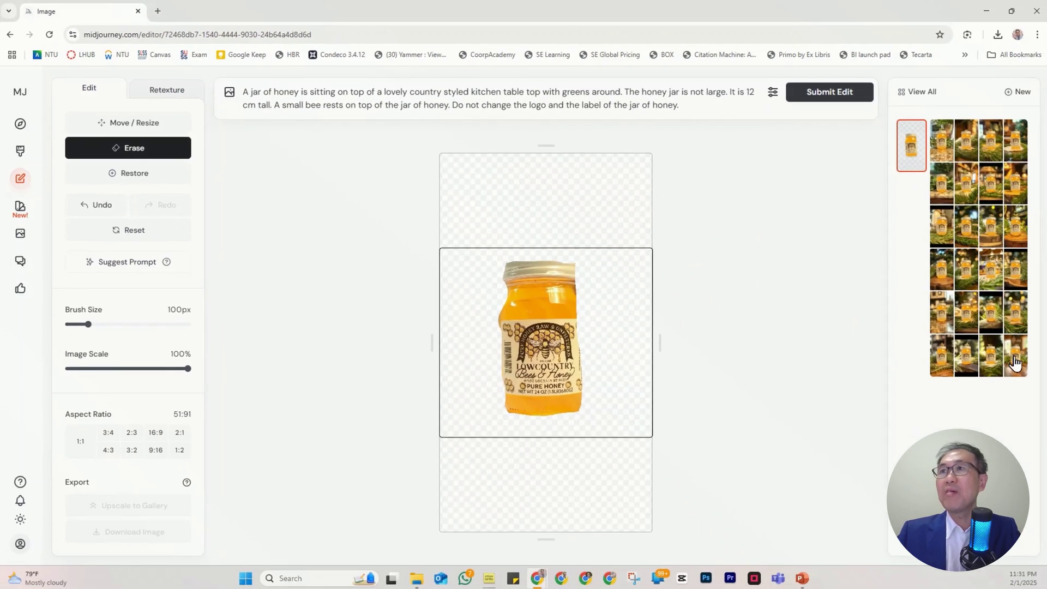
click(1014, 359)
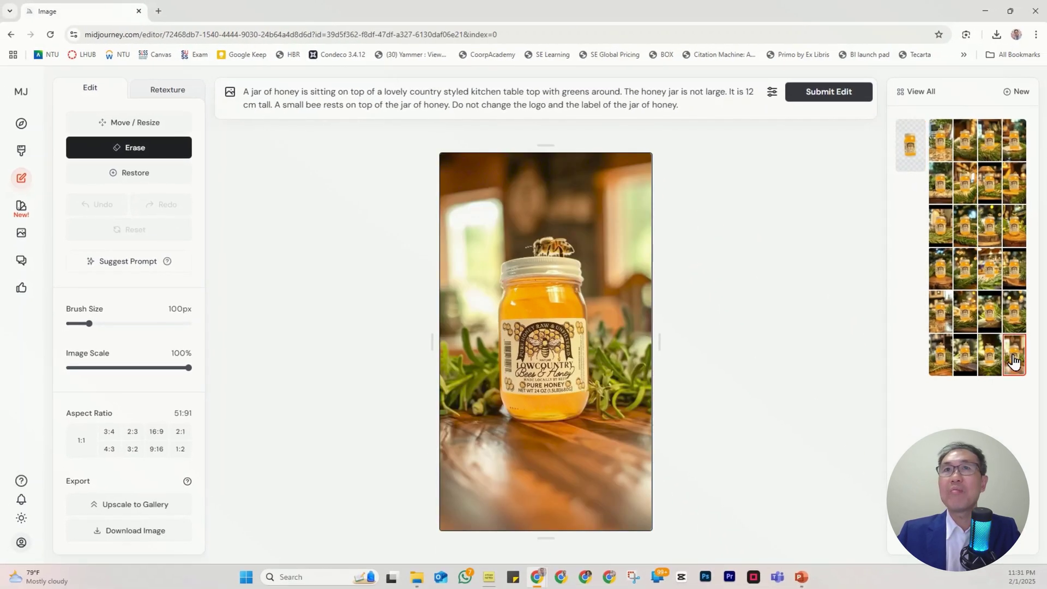
click(996, 361)
click(971, 361)
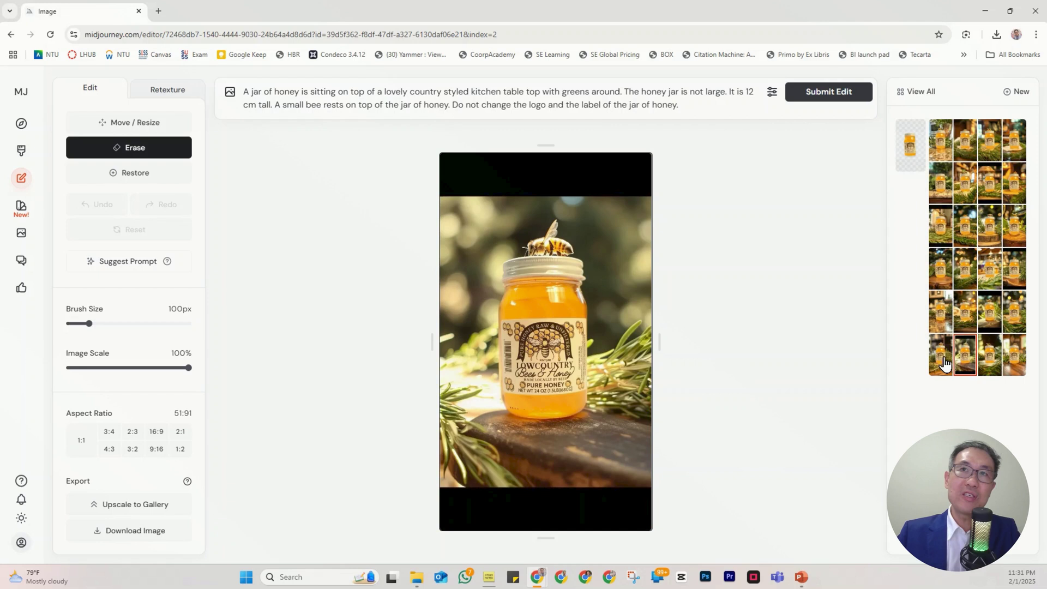
click(938, 365)
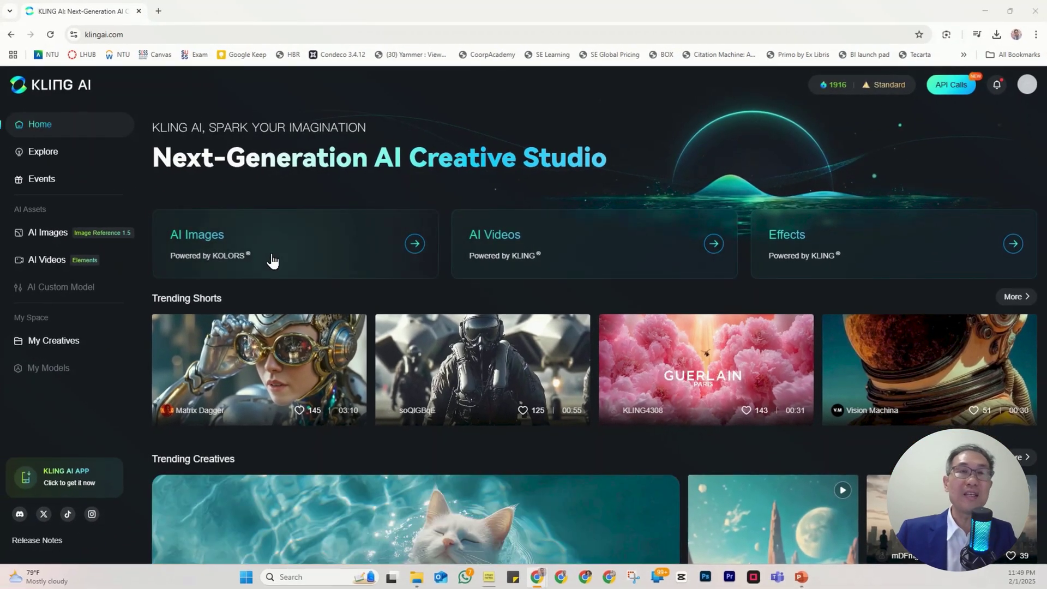
Step: Set up AI Videos in Image to Video, Frames mode, for animating a single uploaded image
click(575, 248)
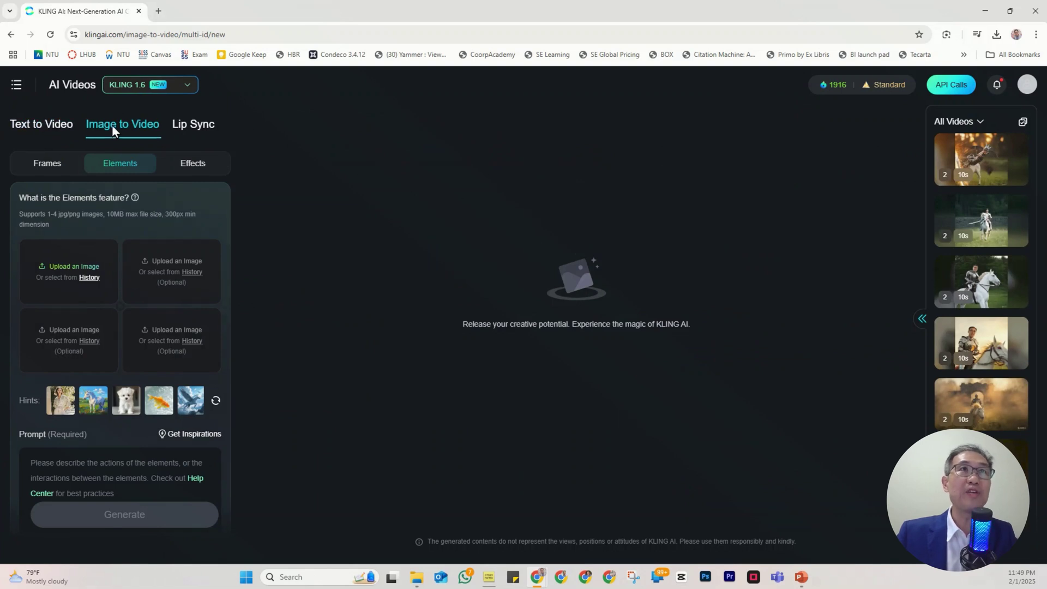
click(38, 125)
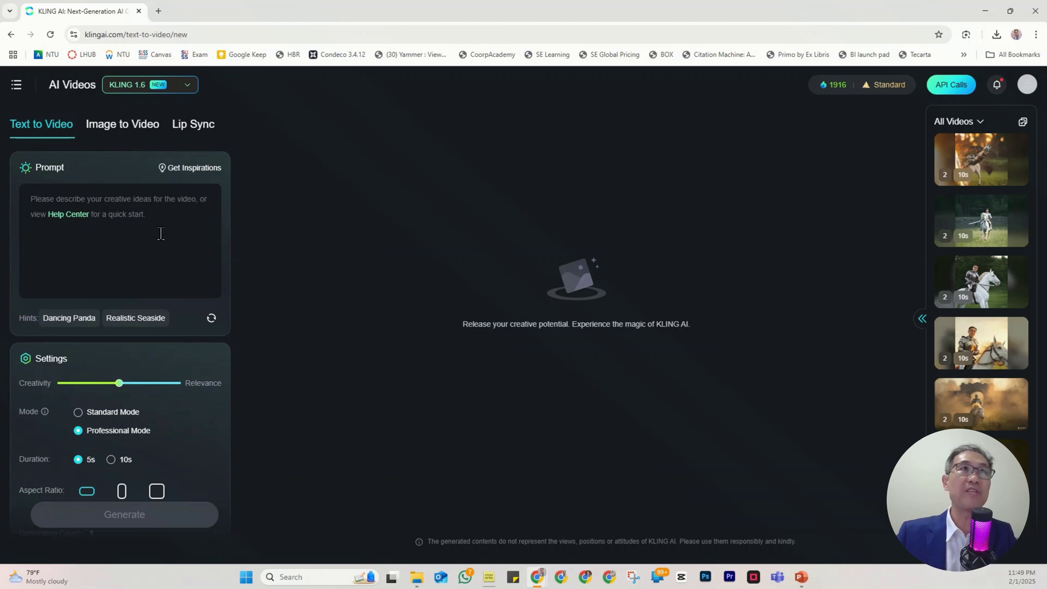
click(108, 124)
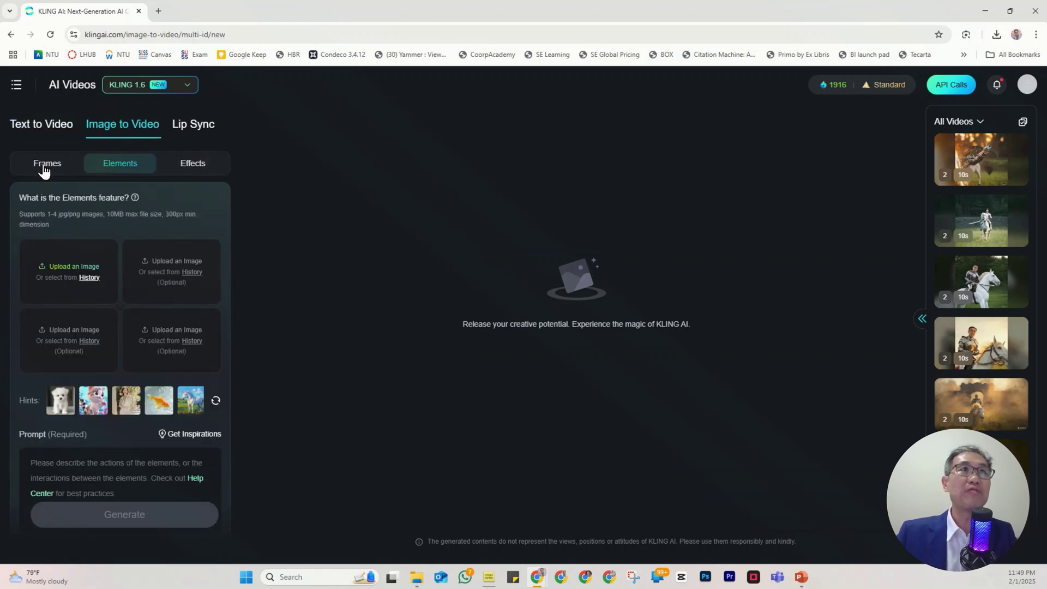
click(43, 164)
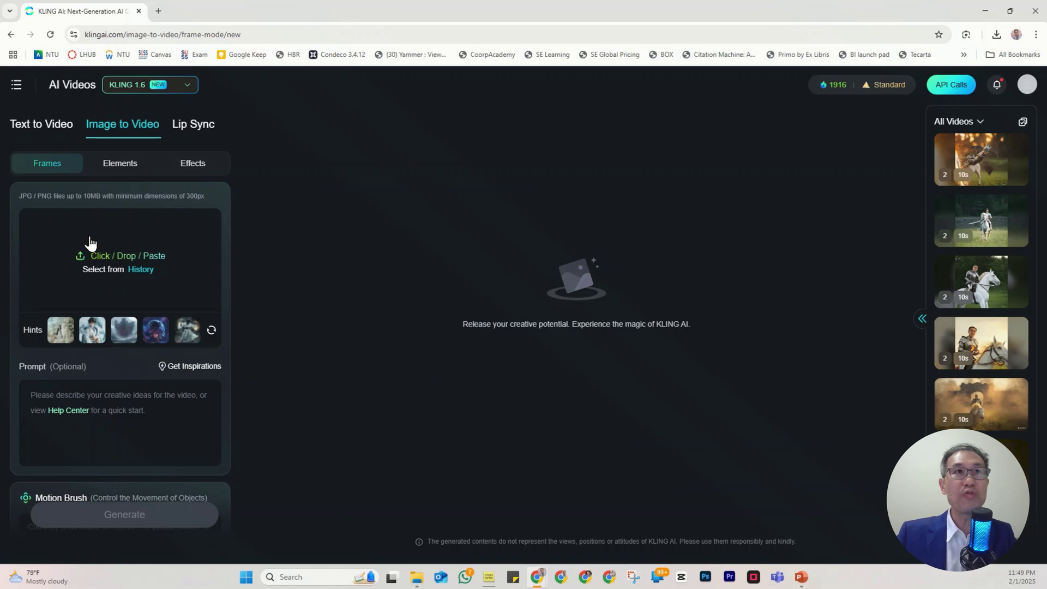
scroll(157, 285, down, 3)
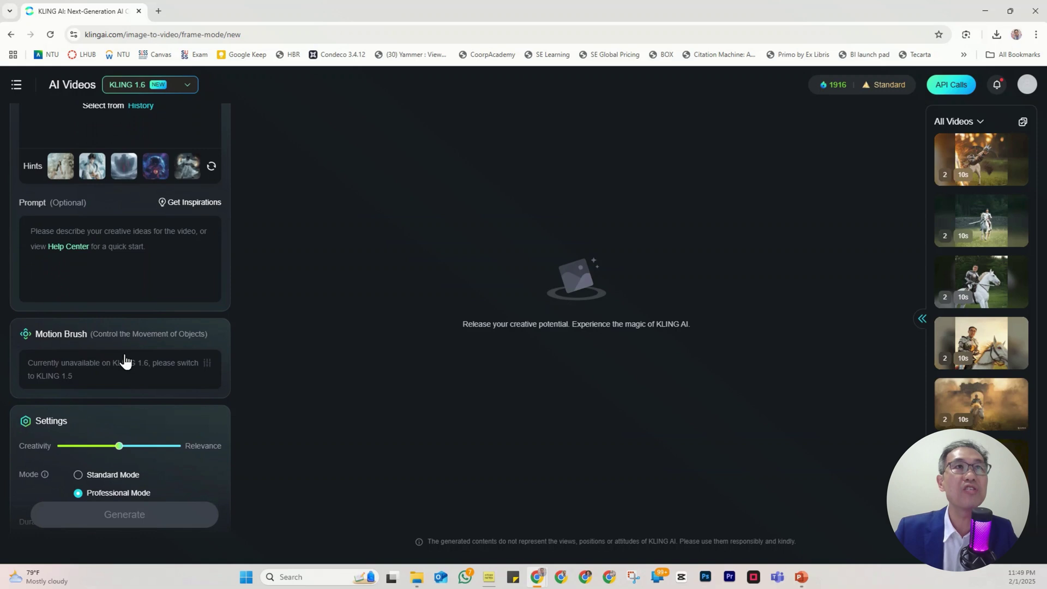
scroll(120, 357, up, 3)
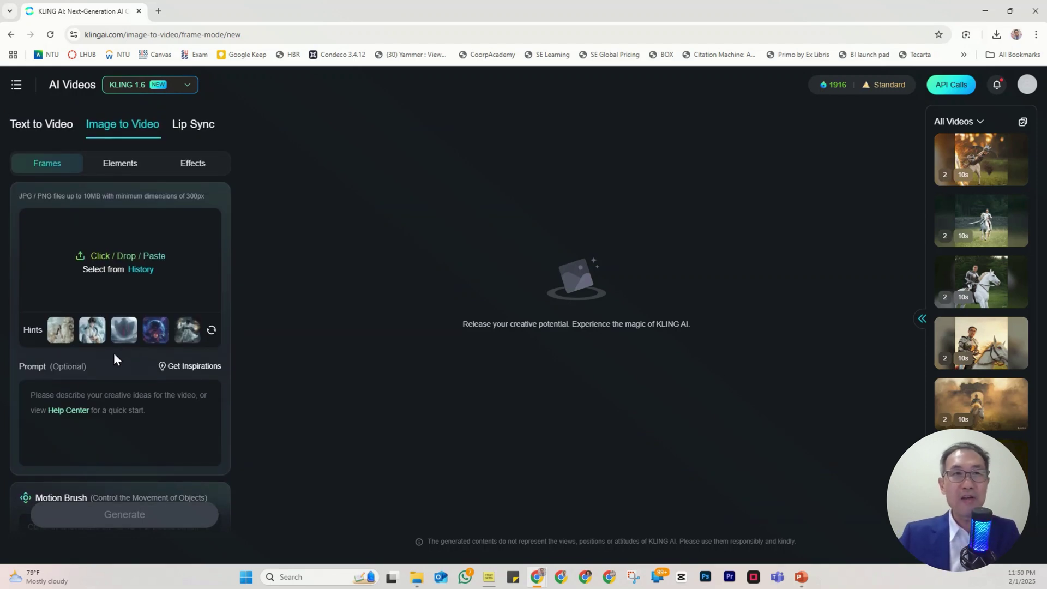
Step: Switch to Elements mode and reload an earlier video's images and prompt
click(123, 167)
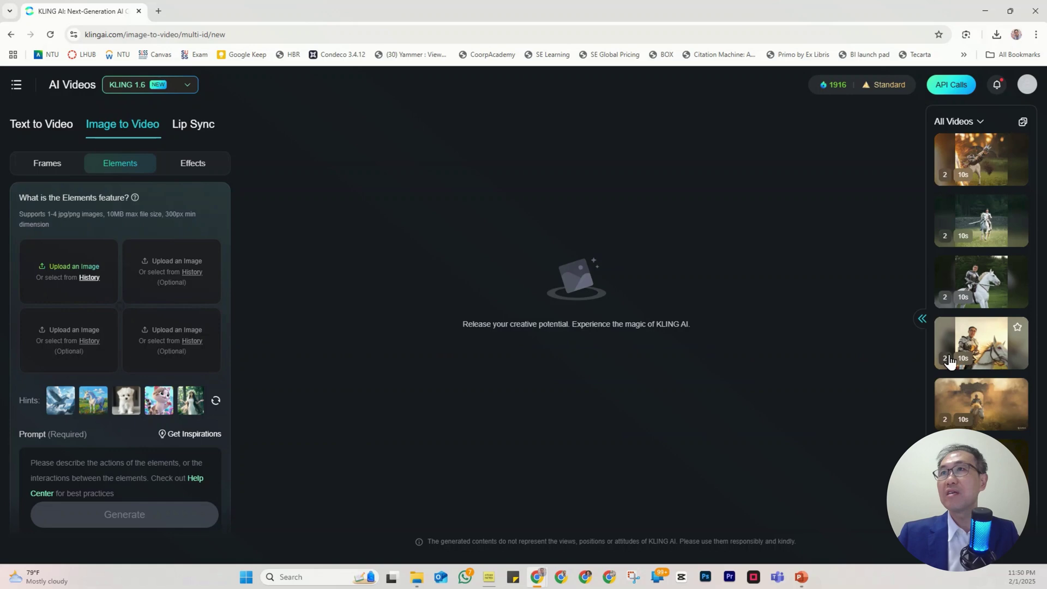
scroll(1003, 403, down, 10)
scroll(1007, 415, down, 1)
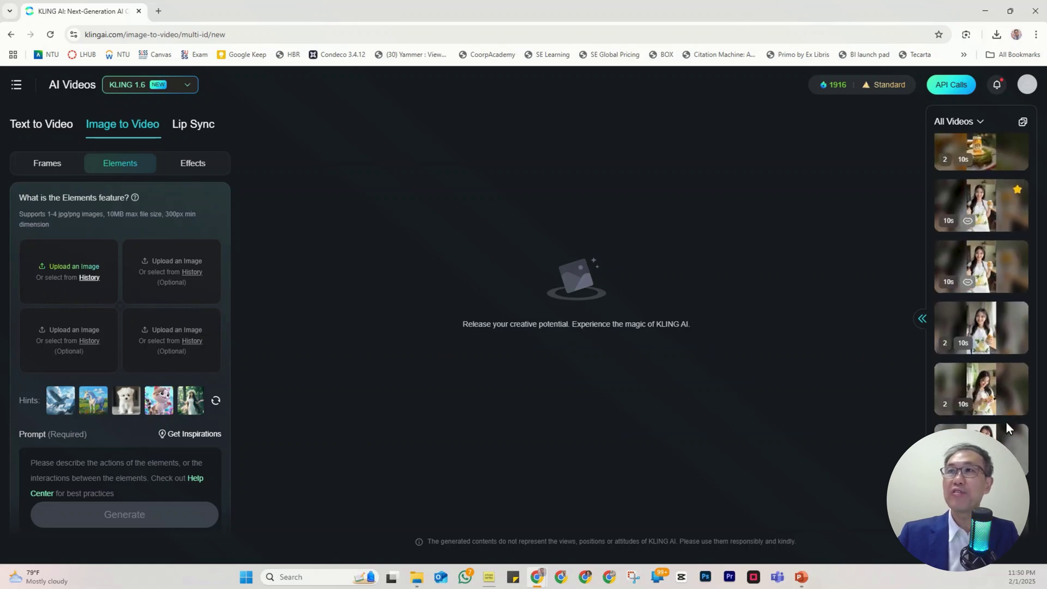
click(993, 352)
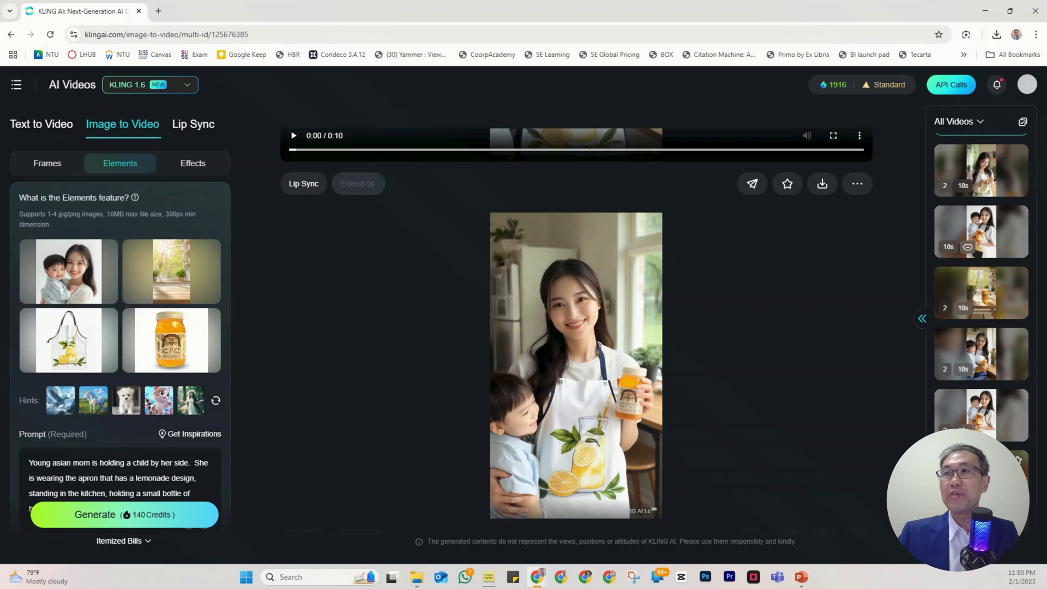
Step: Review earlier mom-and-child clips, then select the kitchen clip of the mom in the lemonade apron
click(990, 424)
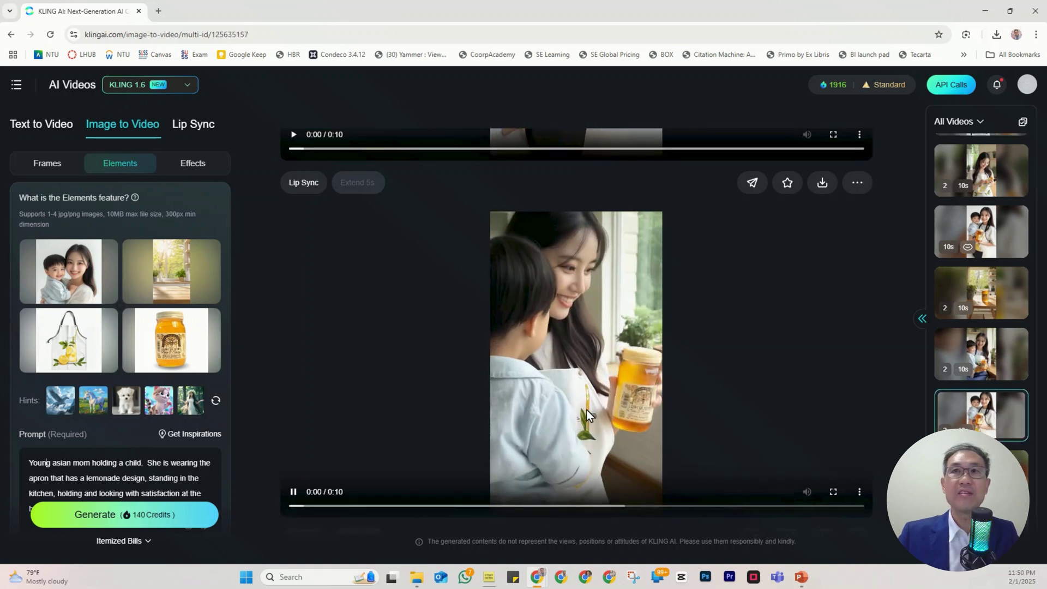
scroll(586, 410, down, 2)
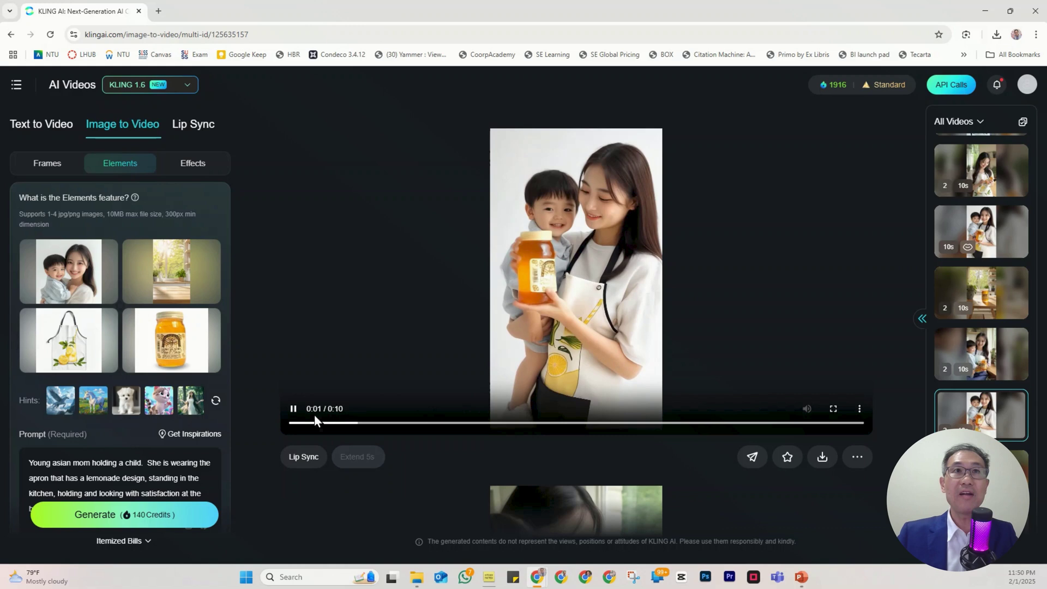
click(297, 430)
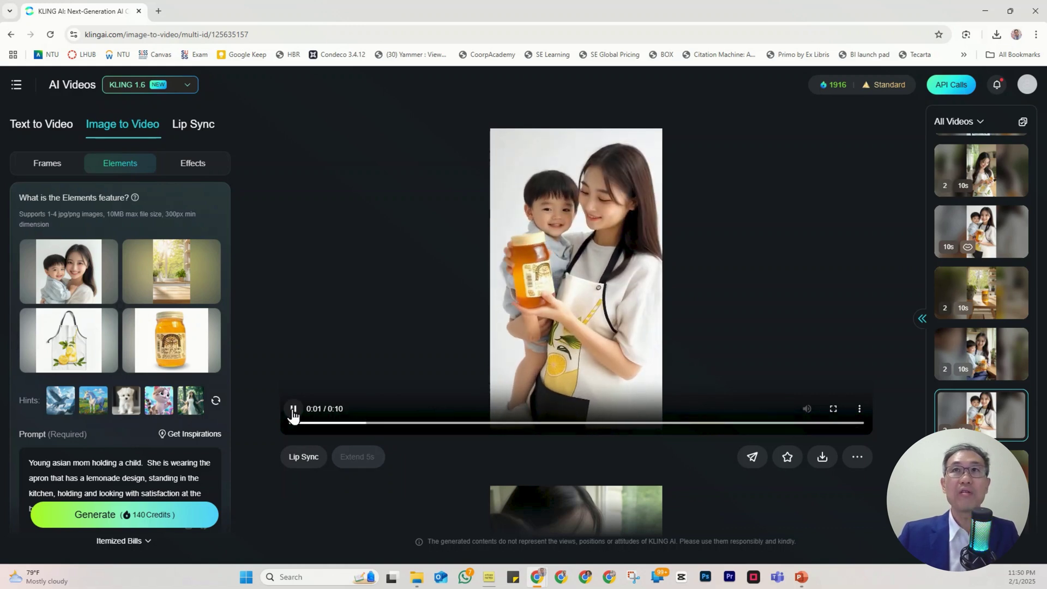
click(323, 425)
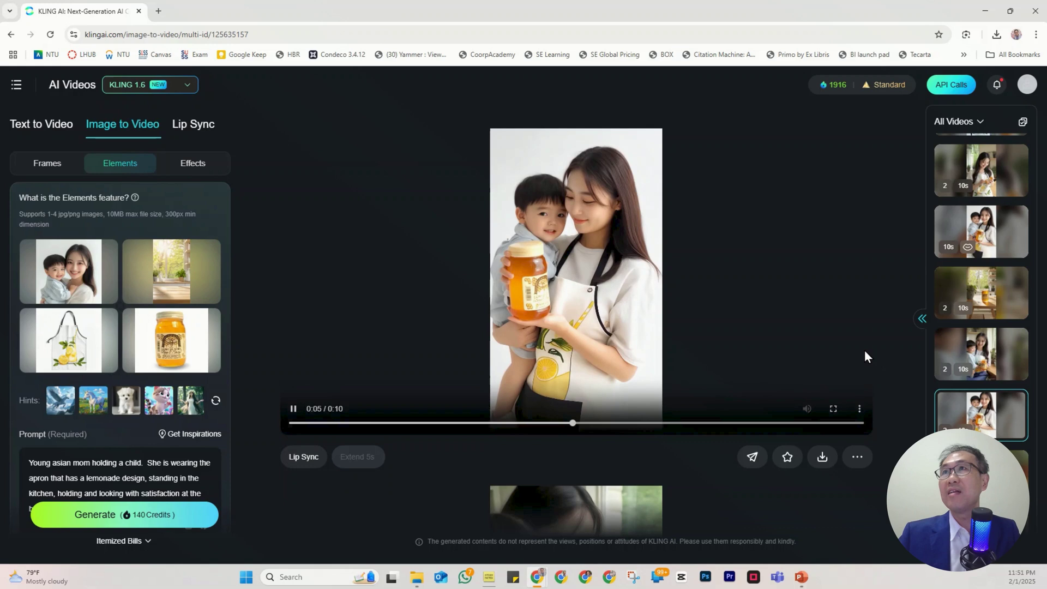
click(994, 358)
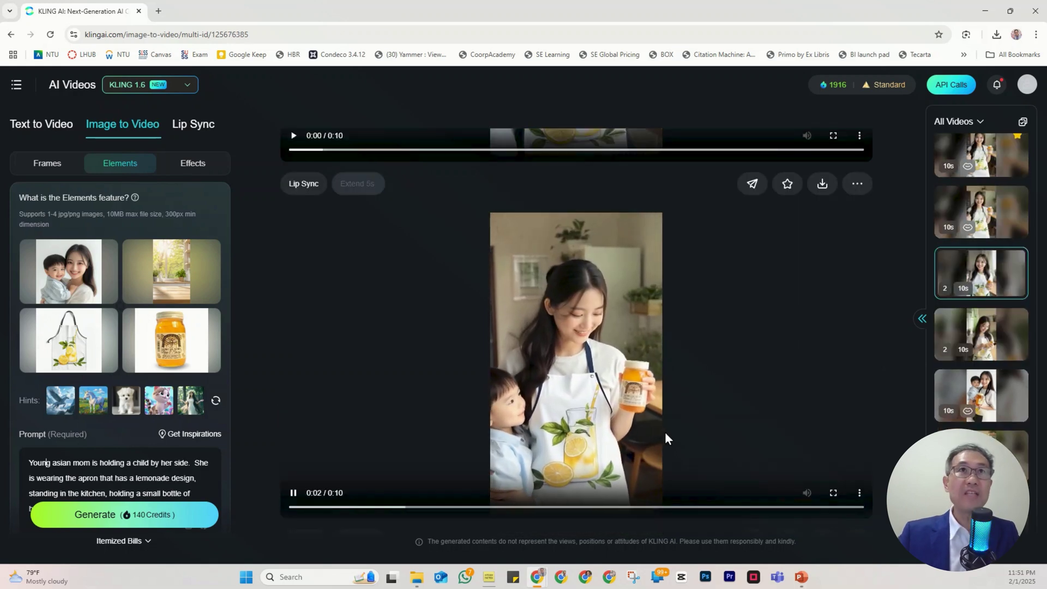
scroll(633, 430, down, 1)
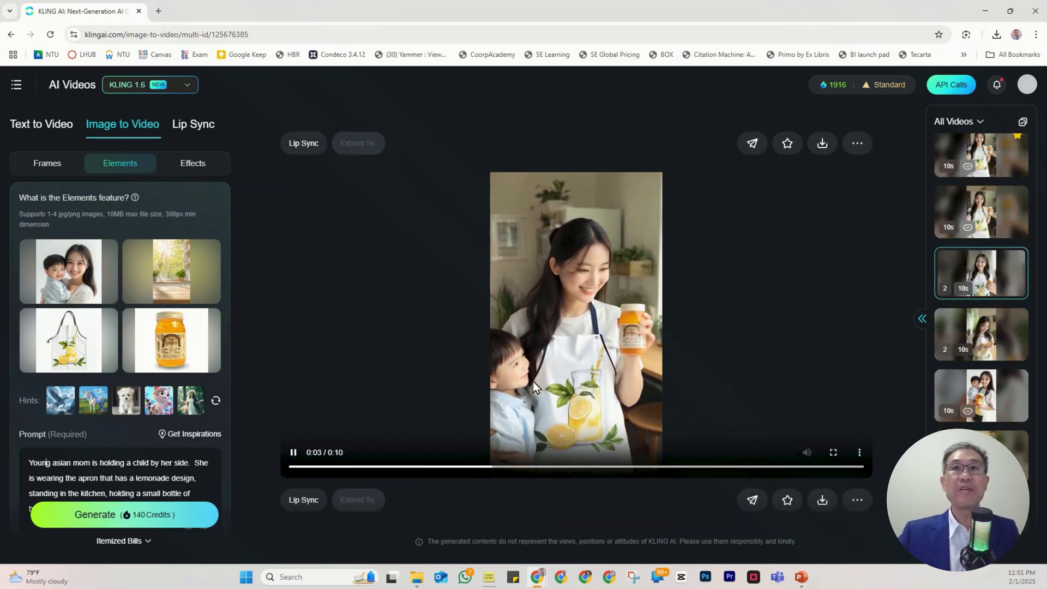
Step: Lip-sync the mom clip with a happy Tender text-to-speech voice and preview it full size
click(305, 501)
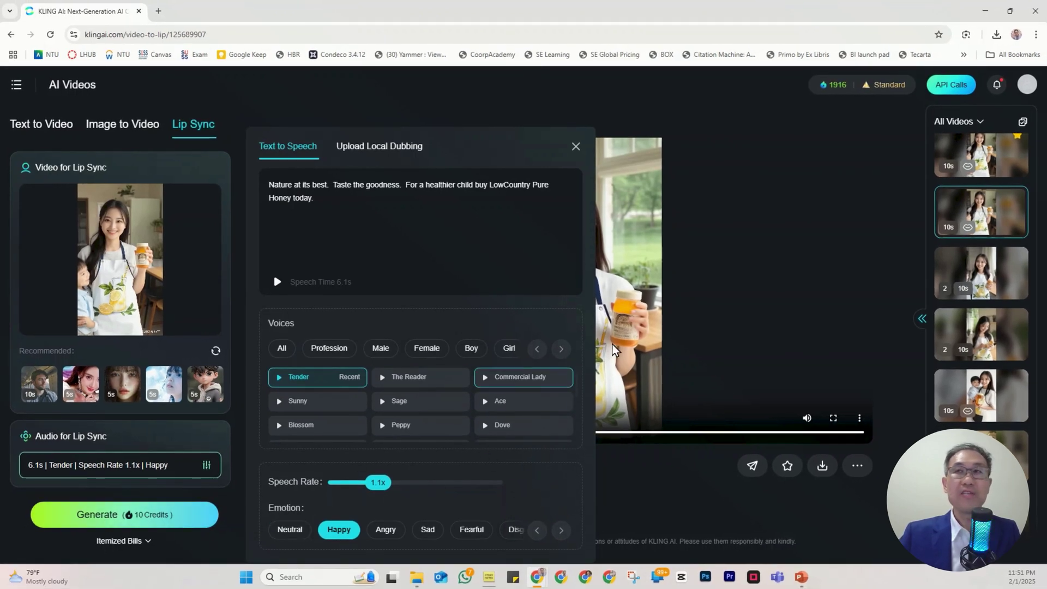
click(730, 333)
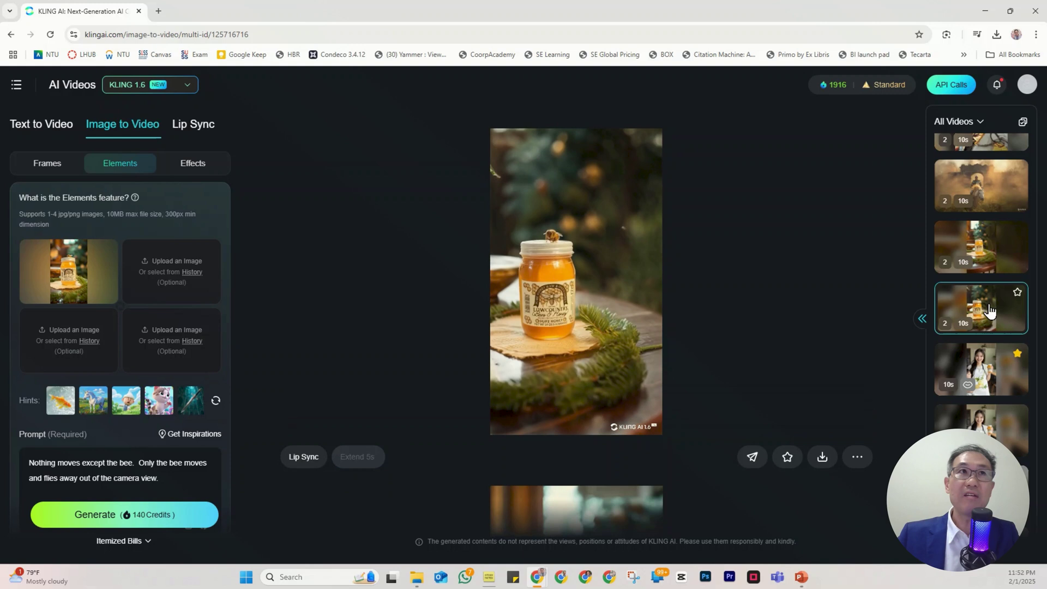
Step: Open the third honey-jar clip in All Videos and replay it from the start
click(966, 254)
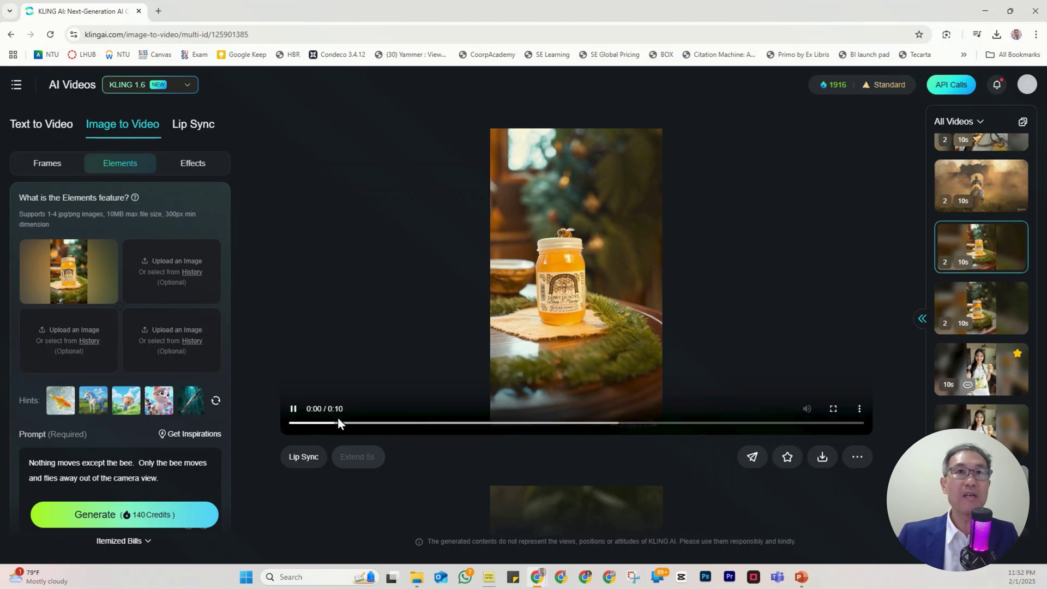
click(299, 425)
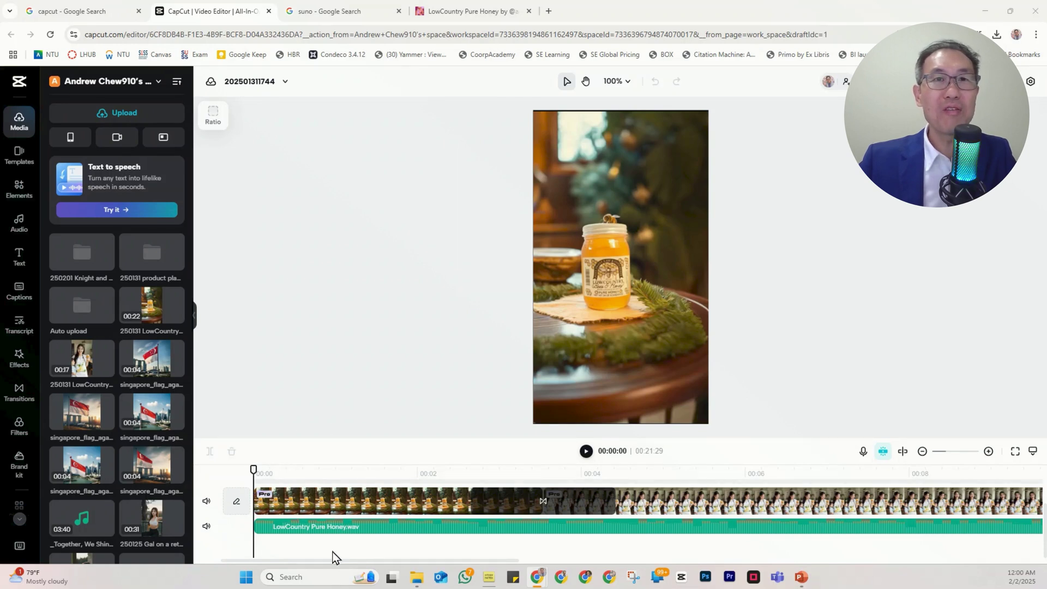
Step: Play back the assembled honey ad from the CapCut timeline
drag(303, 562, 313, 564)
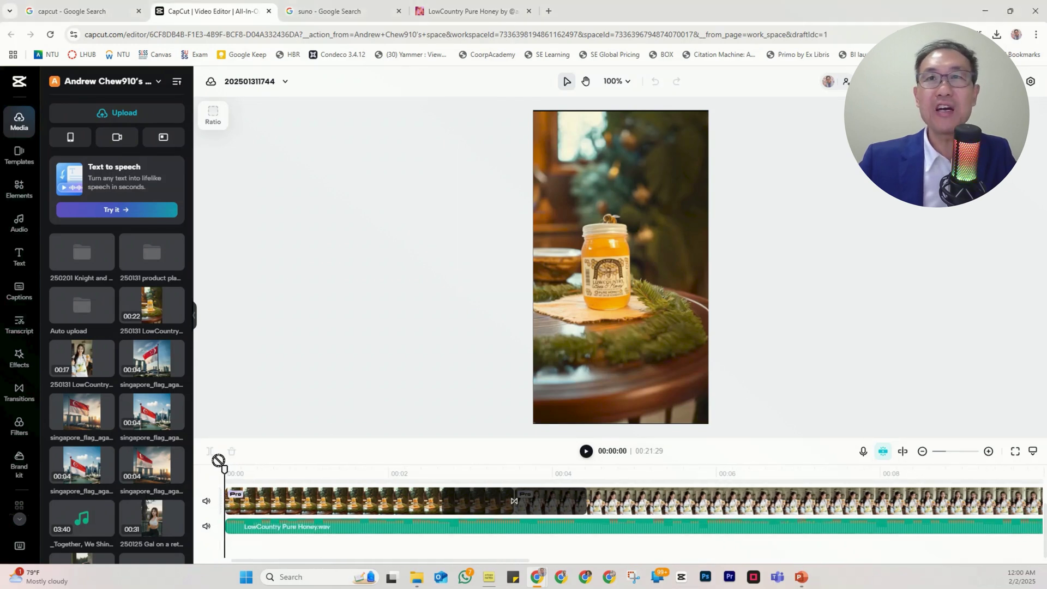
click(586, 452)
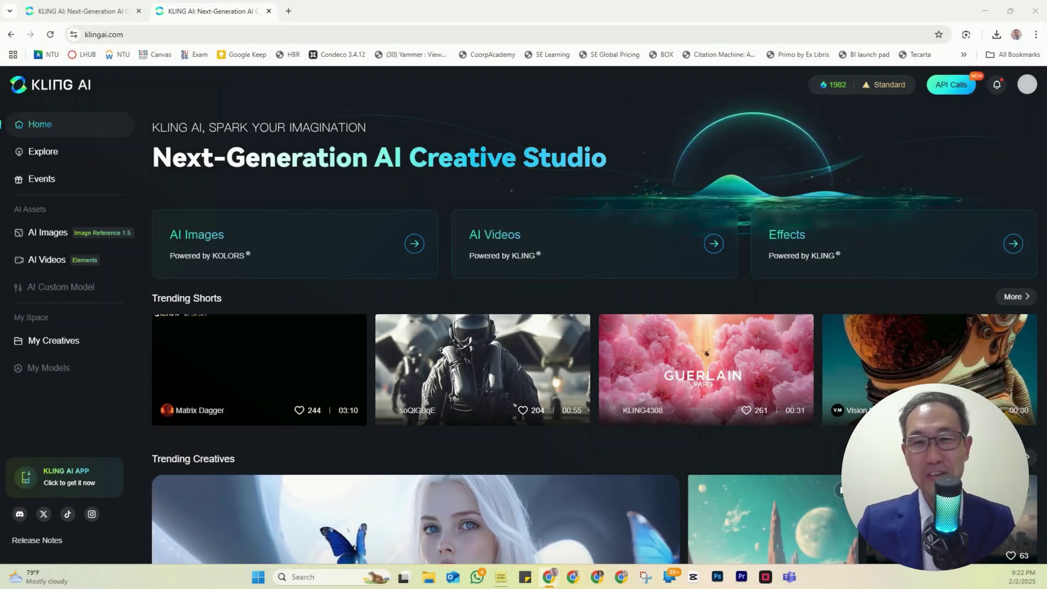
Step: Go to AI Images' Virtual Try-On AI Outfit to view the model wearing the cream hoodie
mouse_move(226, 352)
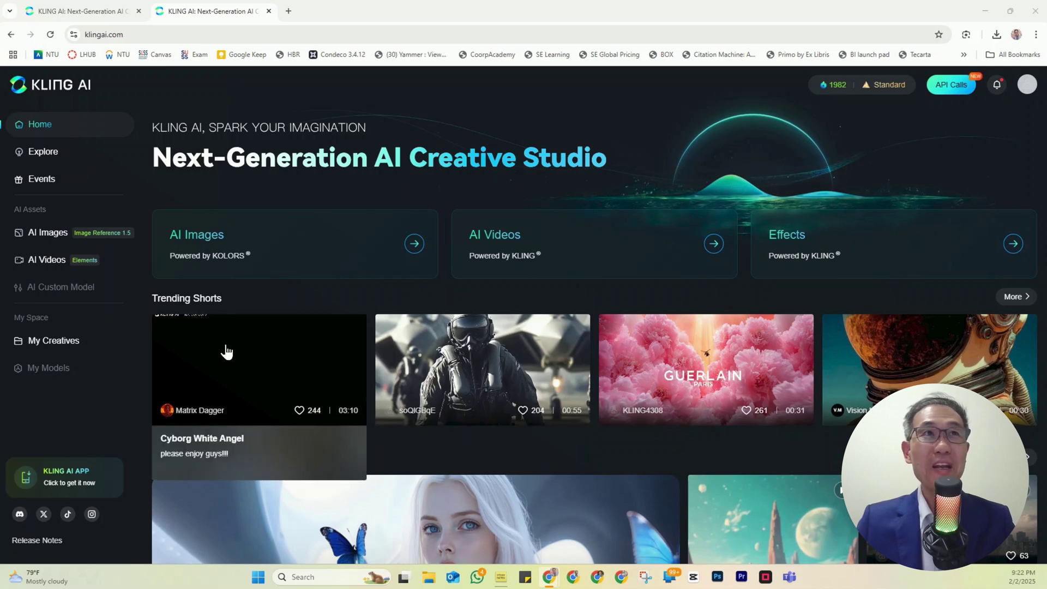
click(48, 232)
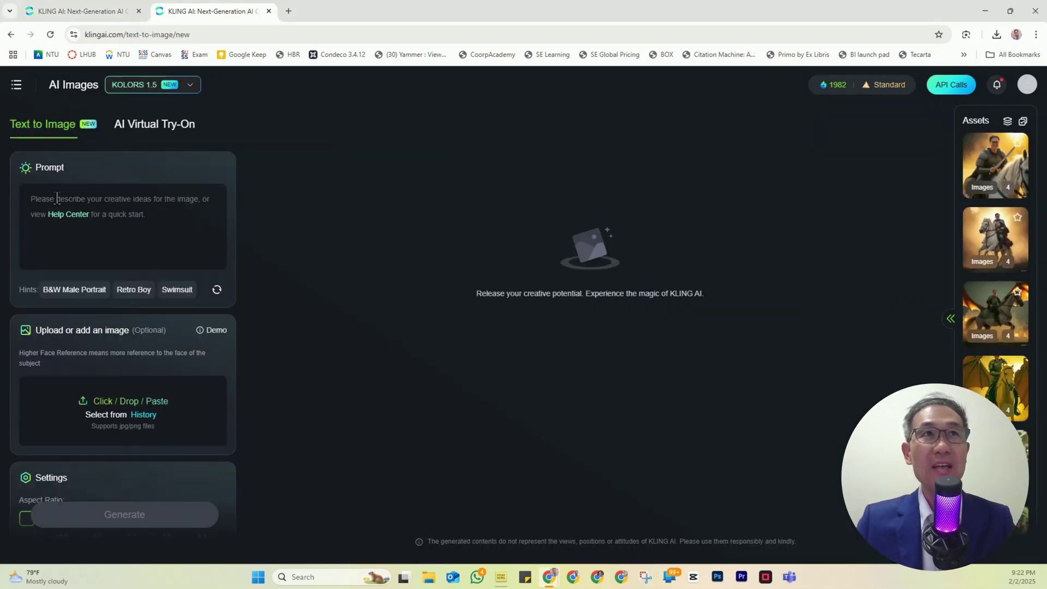
click(154, 137)
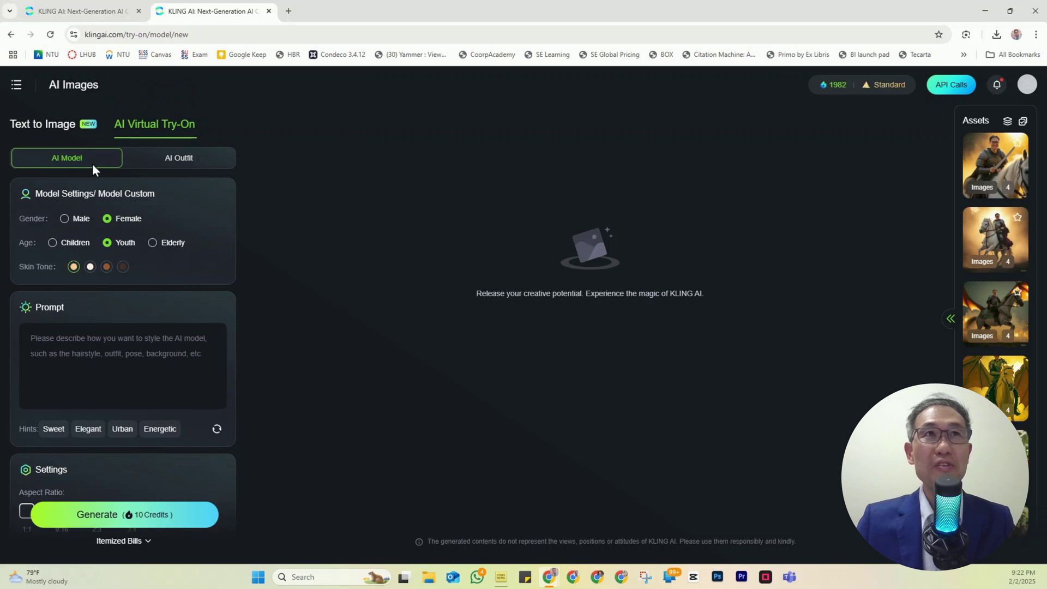
click(145, 166)
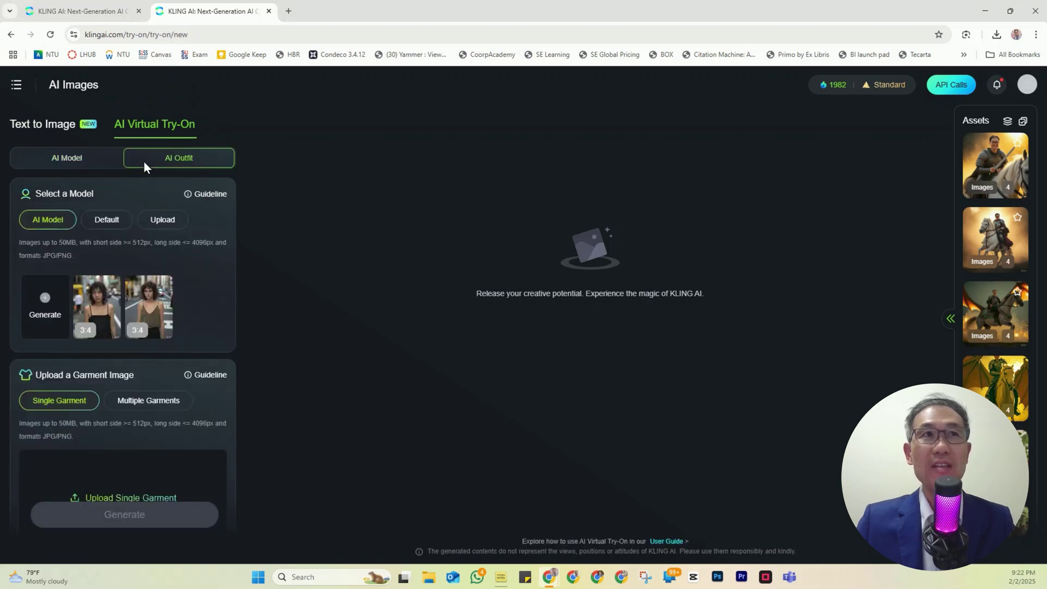
scroll(1020, 434, down, 5)
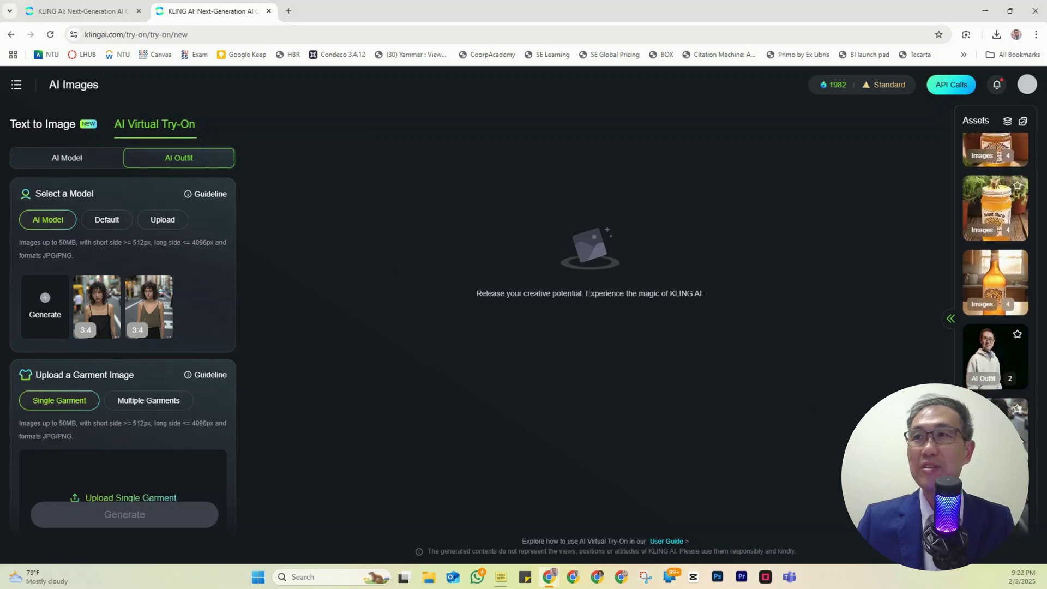
scroll(1020, 436, down, 2)
Step: Load the hoodie try-on result and bring it to life as the Image to Video start frame
click(976, 250)
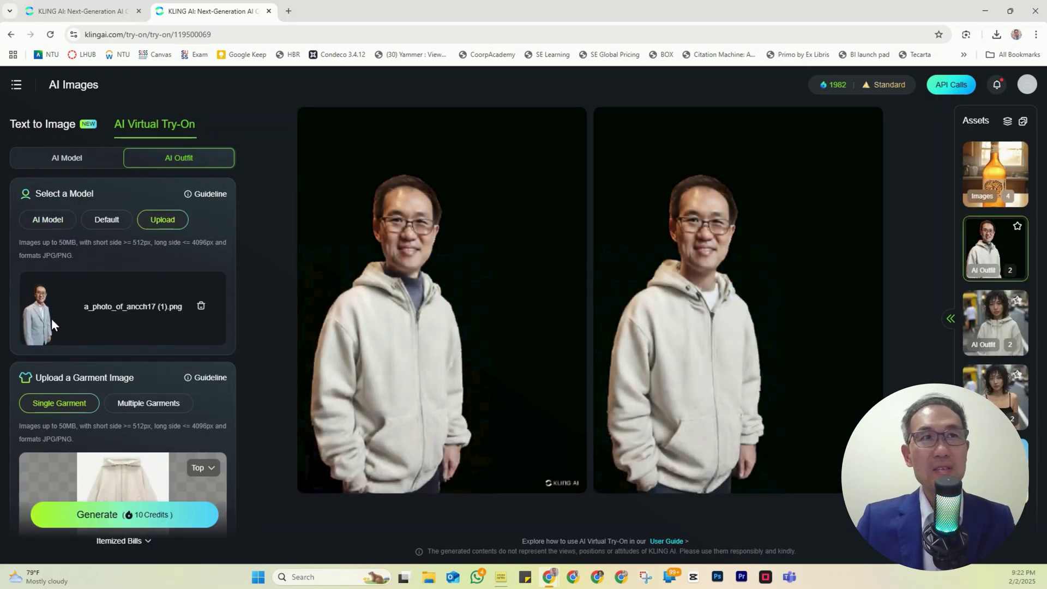
scroll(64, 325, down, 2)
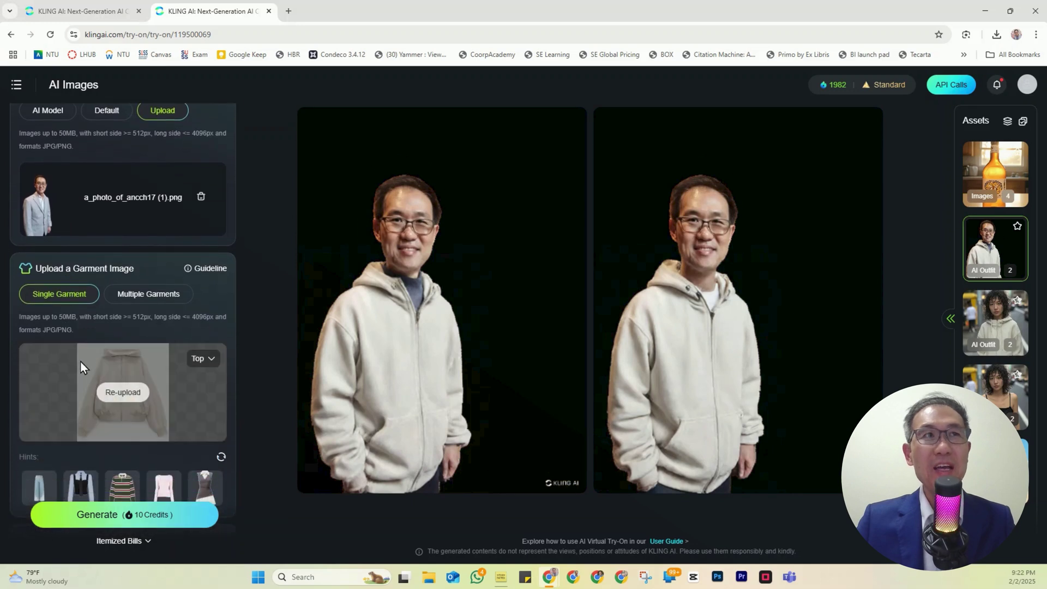
mouse_move(178, 368)
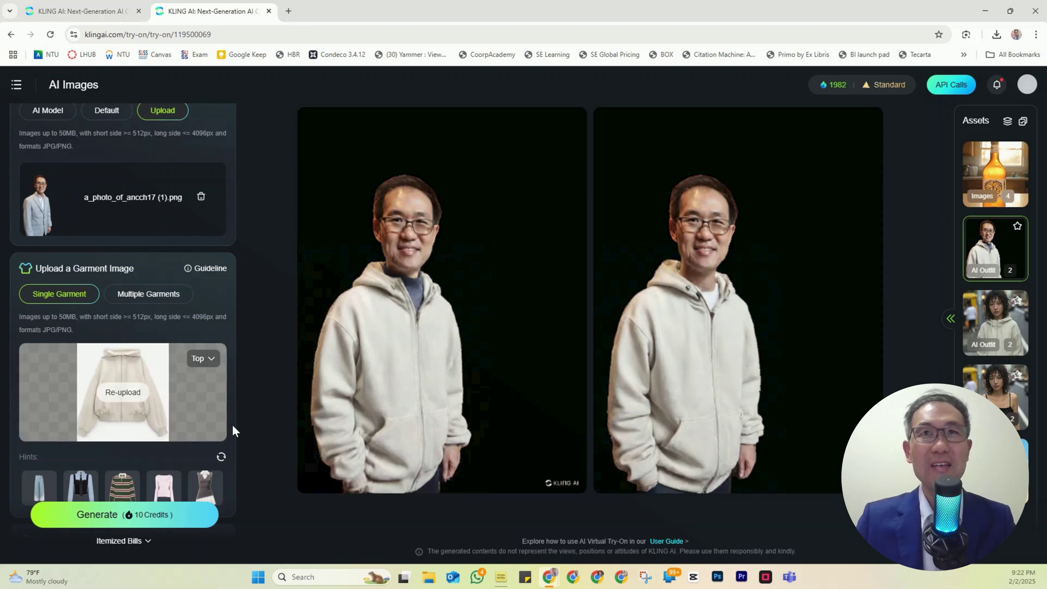
mouse_move(413, 434)
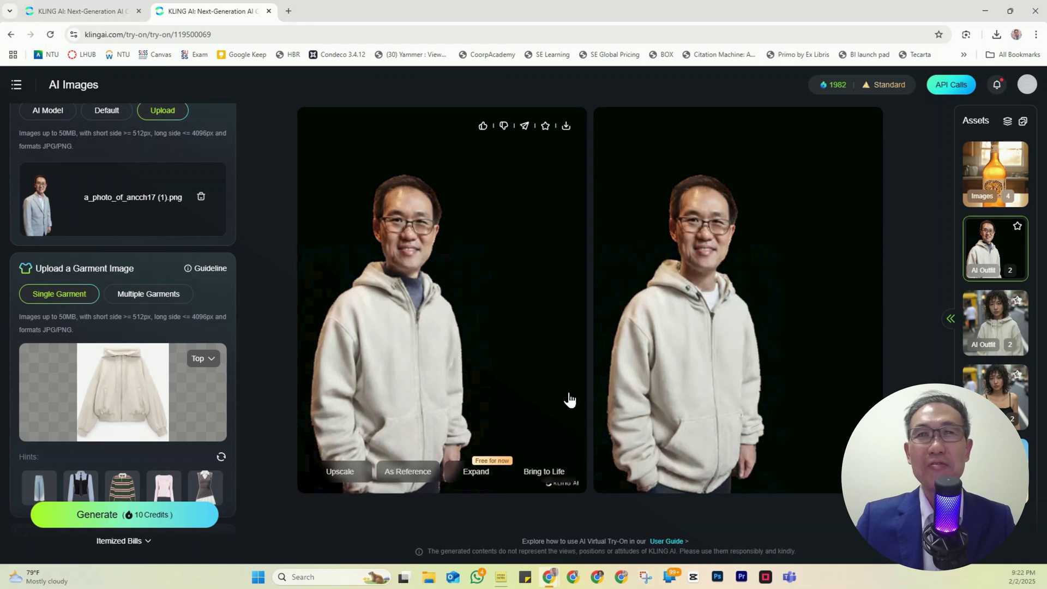
click(544, 472)
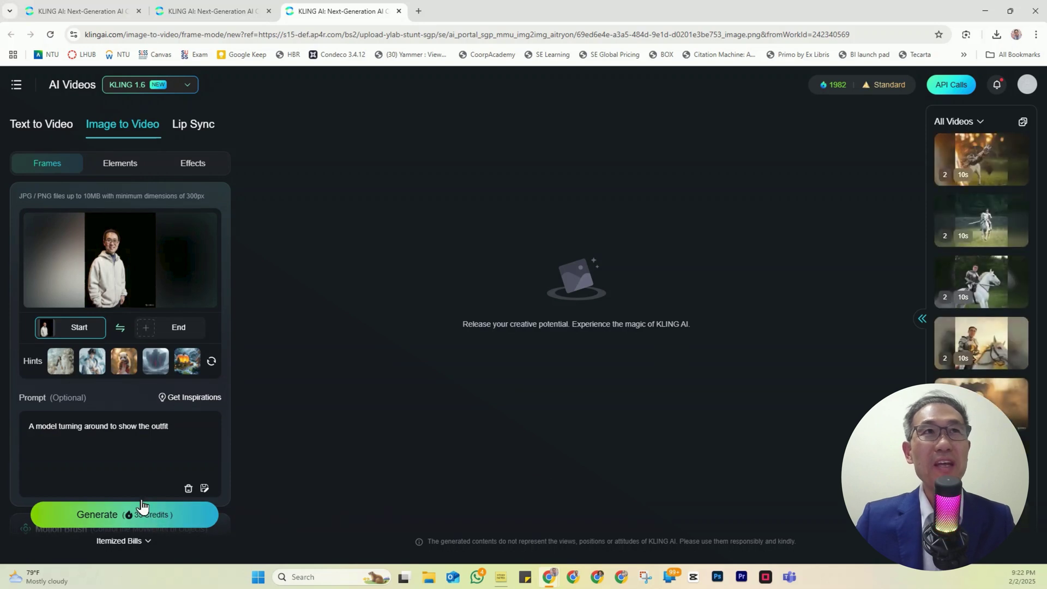
Step: Open the generated 5-second clip of the model in the cream hoodie
click(979, 372)
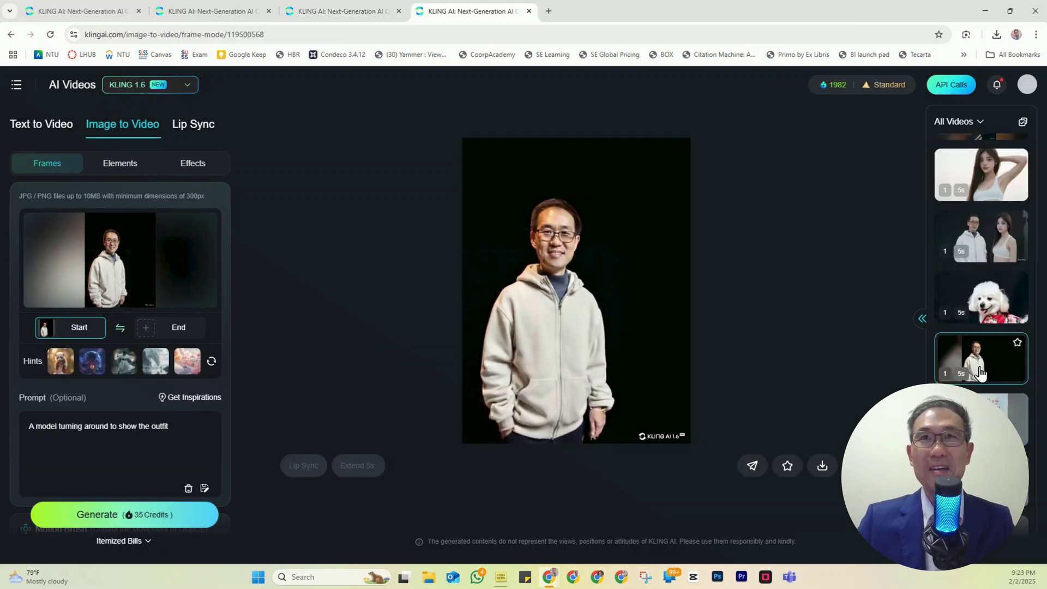